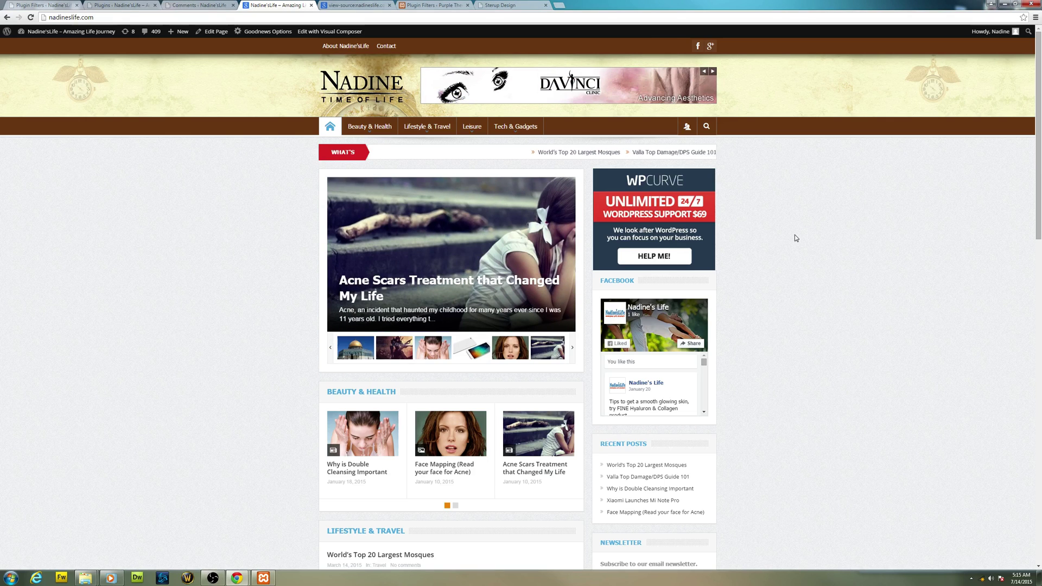
- Bring up the installed plugins list in the WordPress admin tab
scroll(795, 238, down, 10)
scroll(795, 238, down, 6)
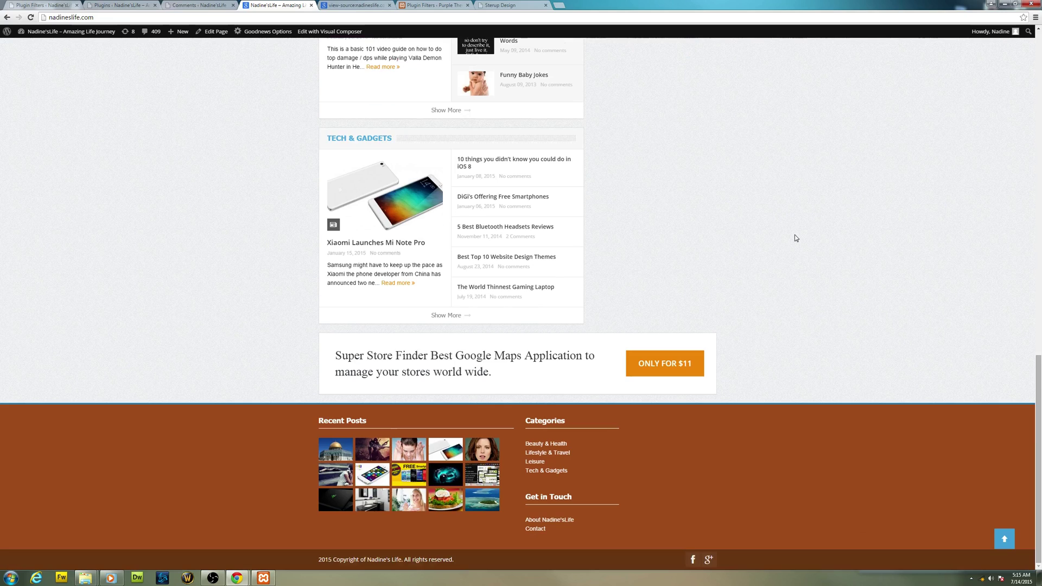
scroll(795, 237, up, 7)
scroll(796, 237, down, 3)
scroll(795, 237, down, 3)
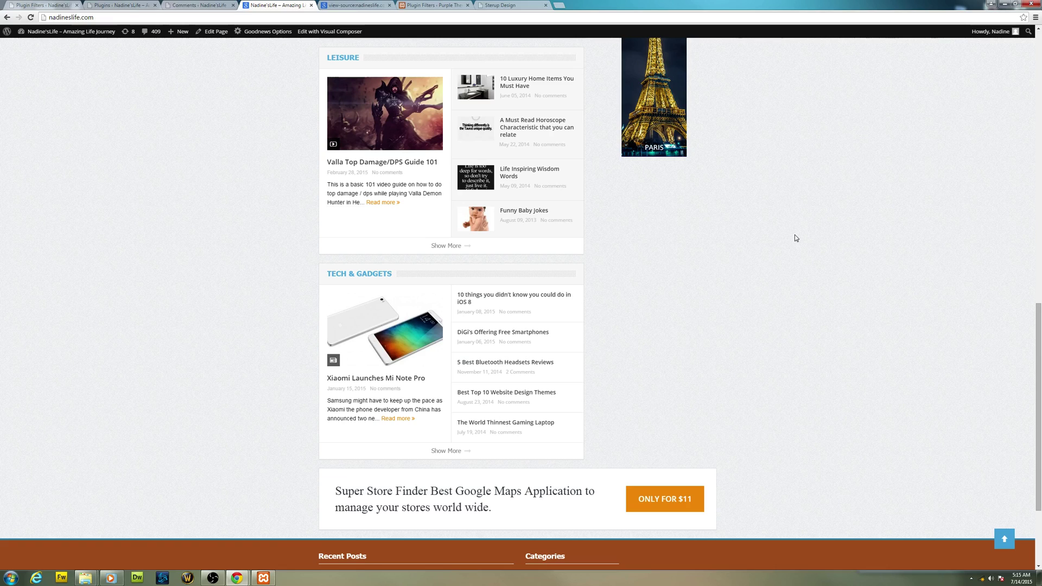
click(47, 5)
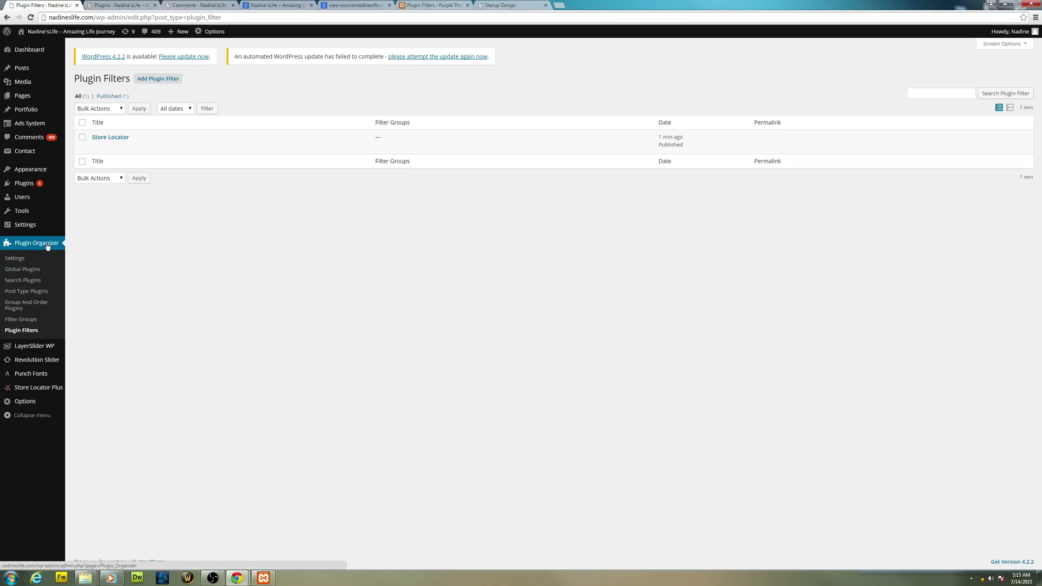
click(42, 187)
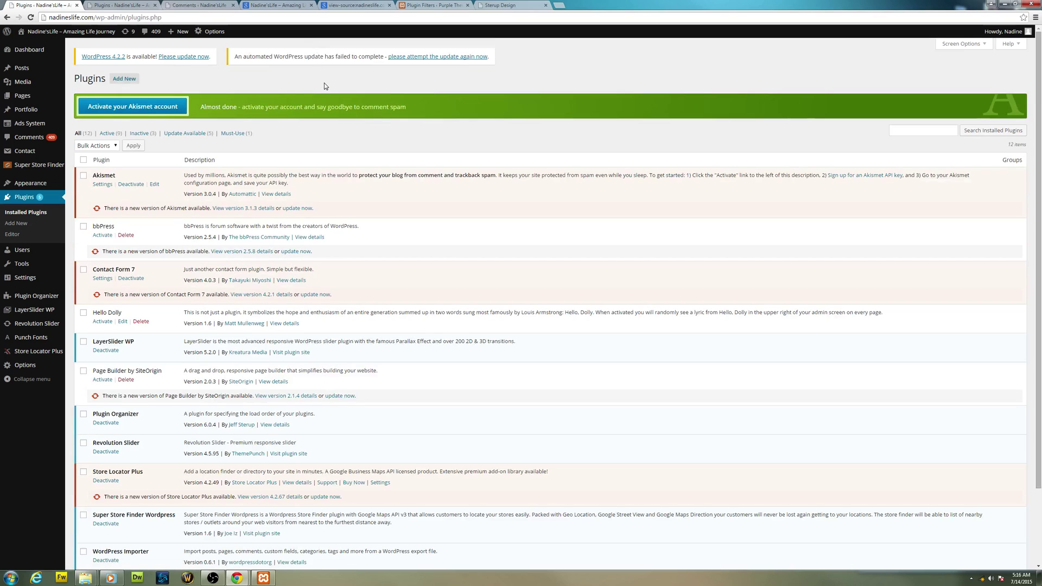
scroll(313, 128, down, 3)
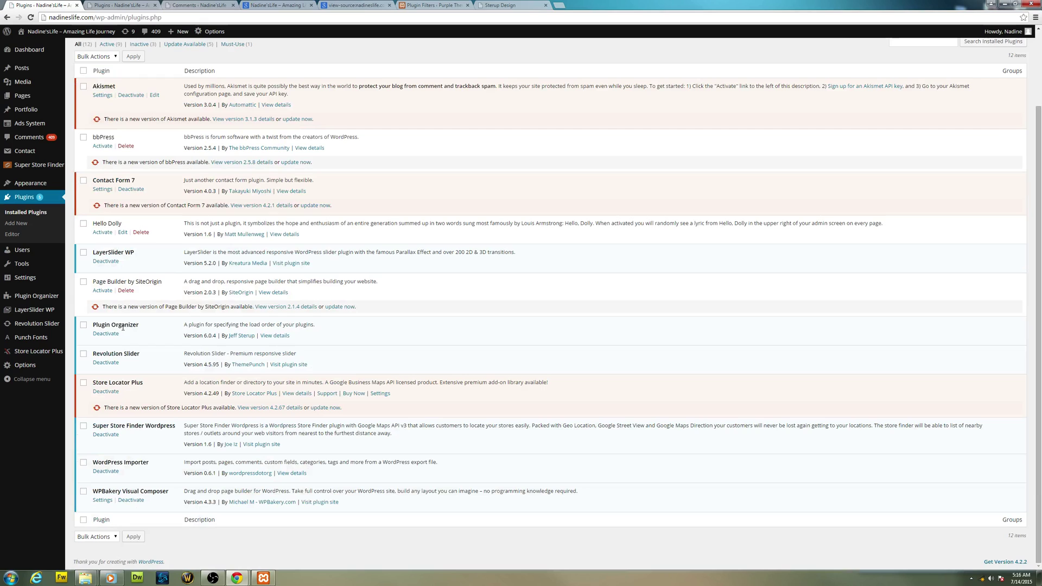
- Review Plugin Organizer's details in a new browser tab, then return to the plugins list
right_click(270, 336)
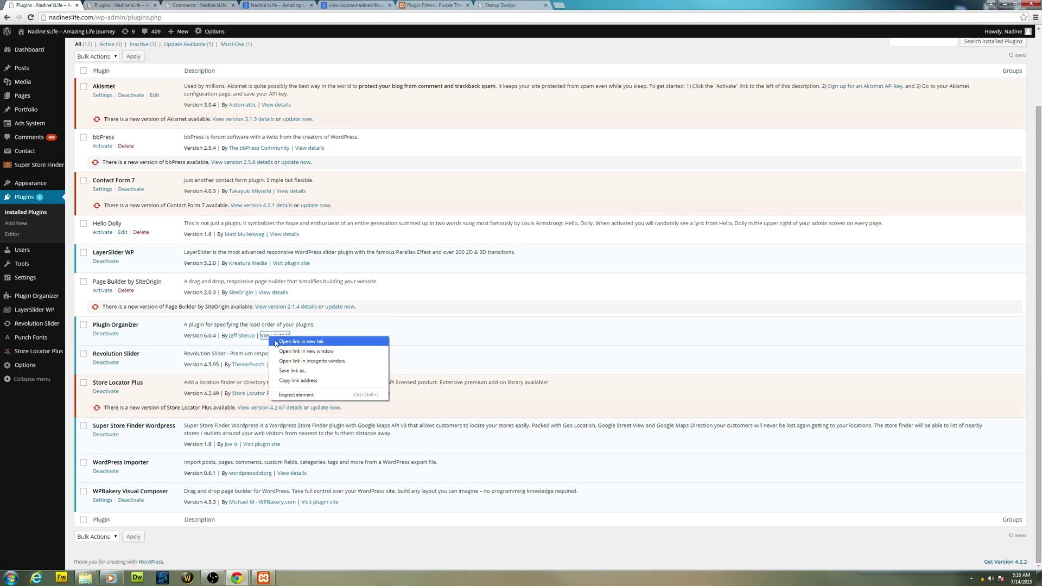
click(275, 340)
key(ctrl+Tab)
key(ctrl+shift+Tab)
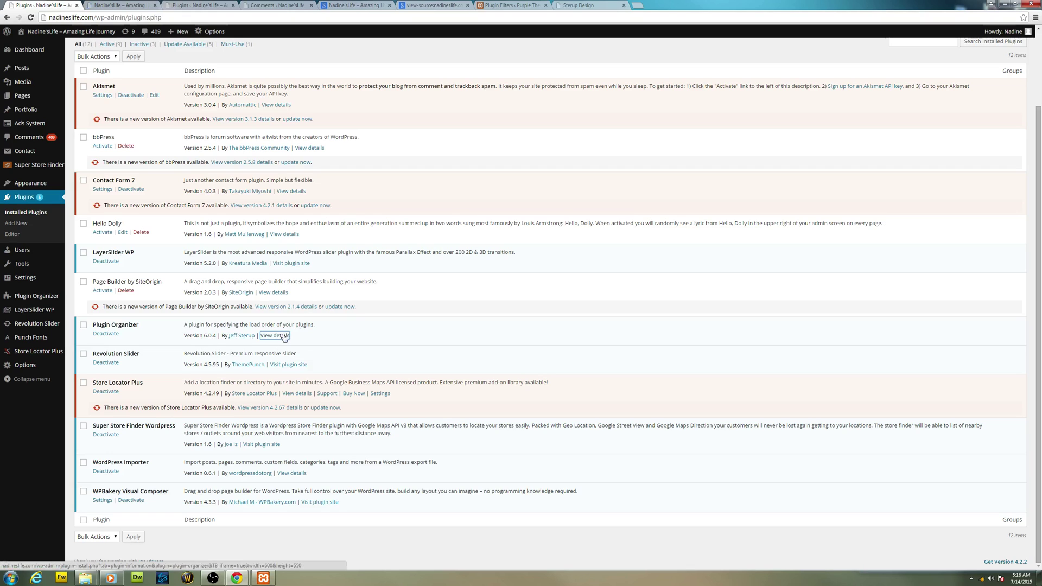
key(ctrl+Tab)
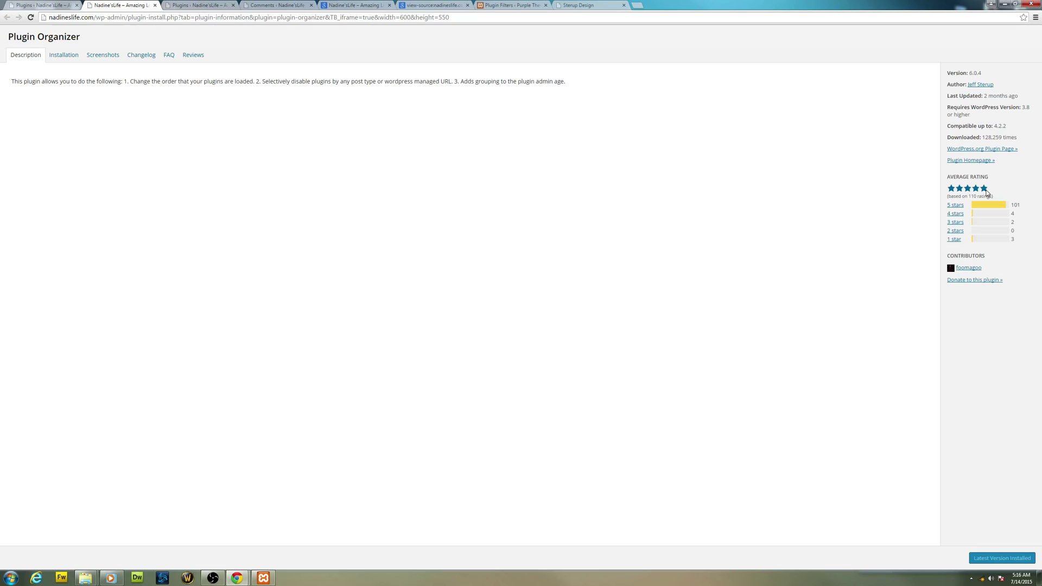
mouse_move(989, 191)
click(55, 5)
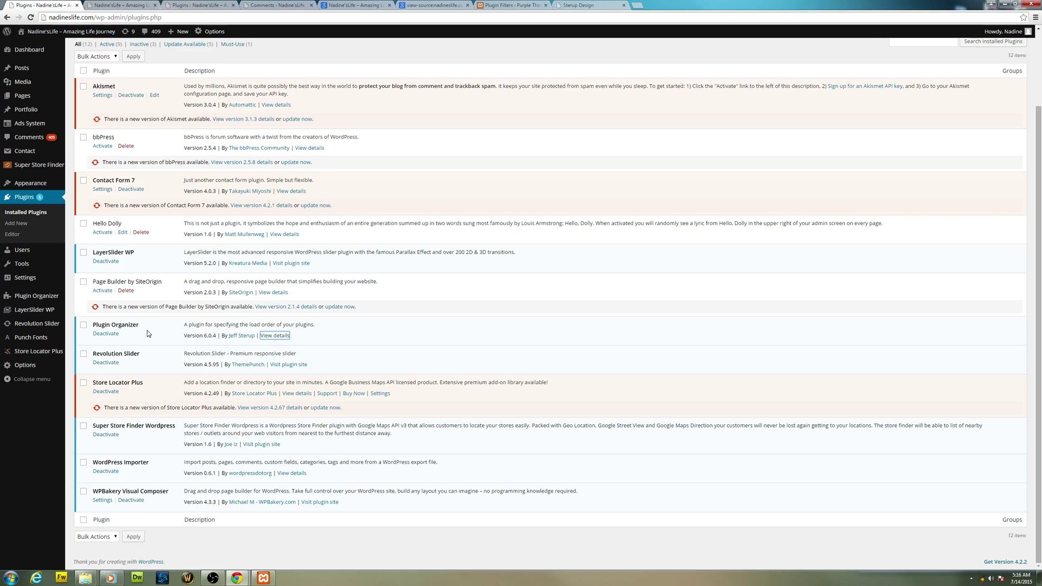
scroll(154, 67, up, 2)
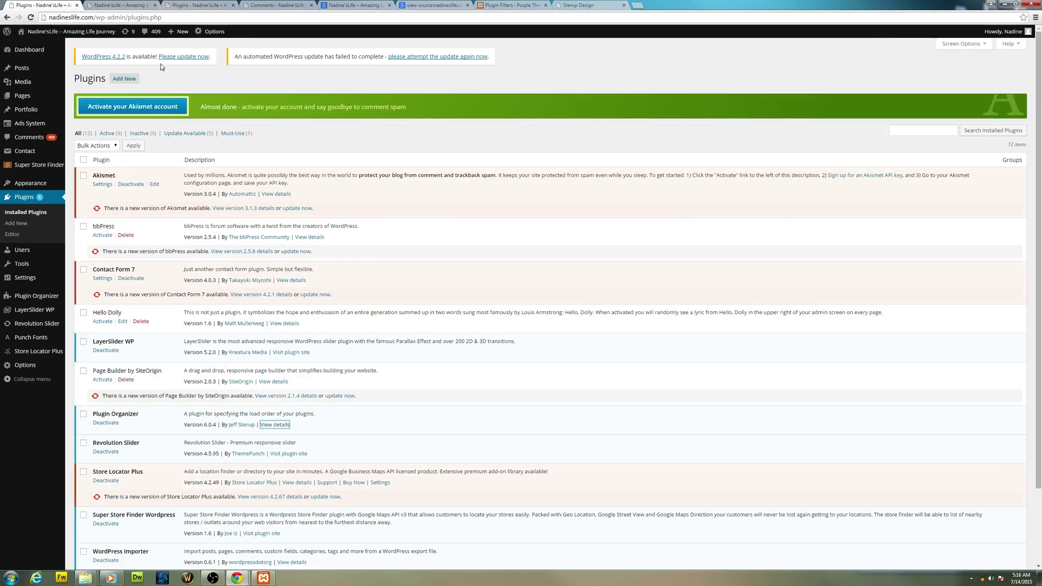
- From Add Plugins, search the plugin directory for 'plugin organizer'
click(126, 81)
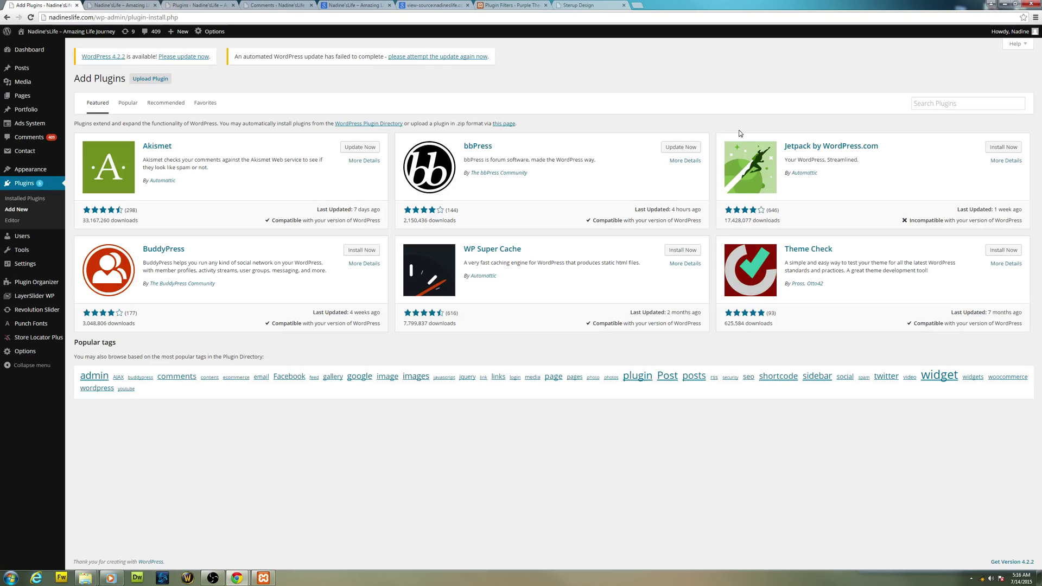
click(922, 102)
text(p)
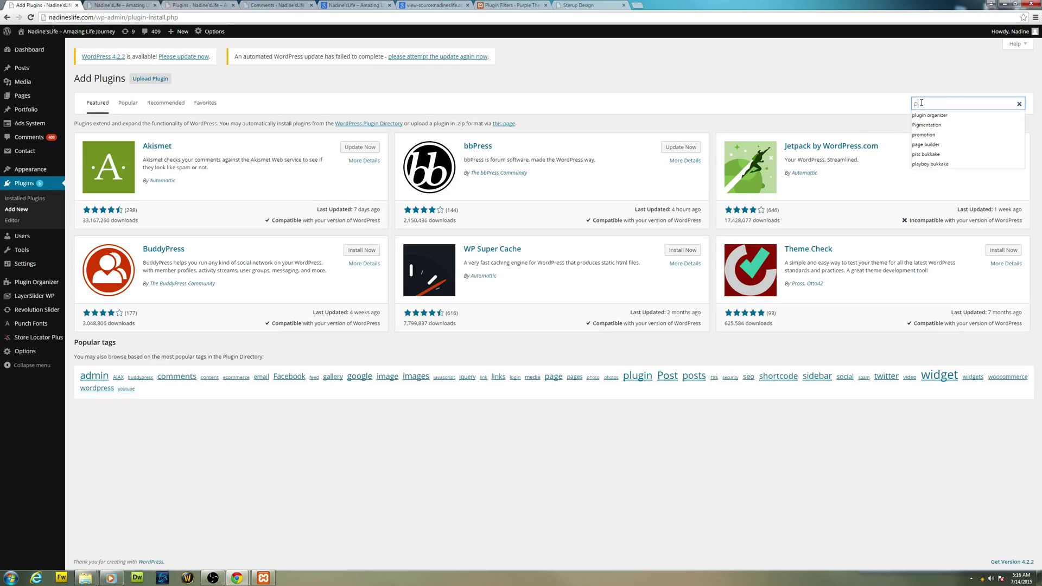
text(lugin organizer)
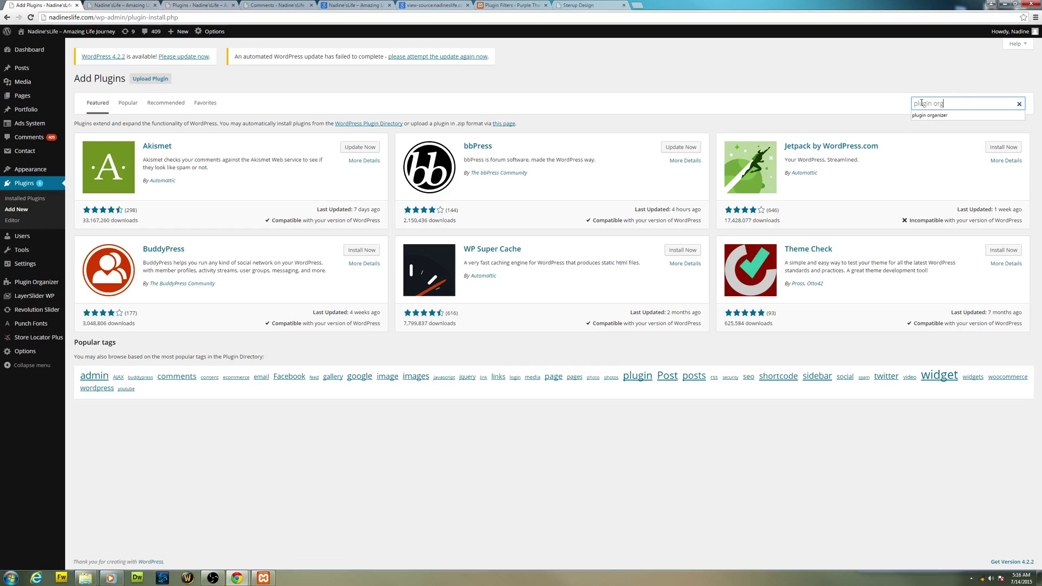
key(Return)
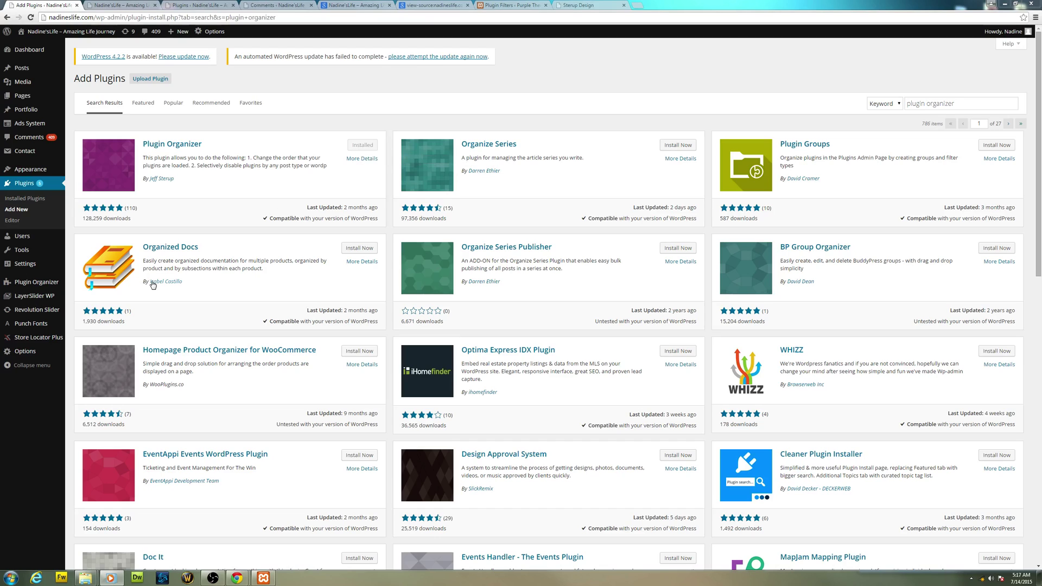
mouse_move(49, 286)
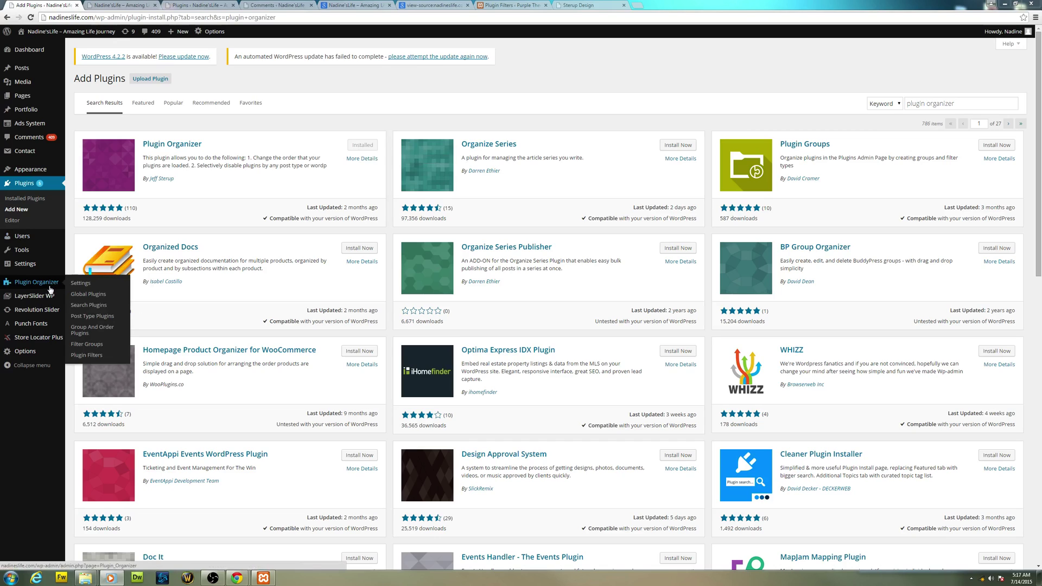
- Set Selective Mobile Plugin Loading to Off in Plugin Organizer settings, save, and dismiss the alert
click(75, 284)
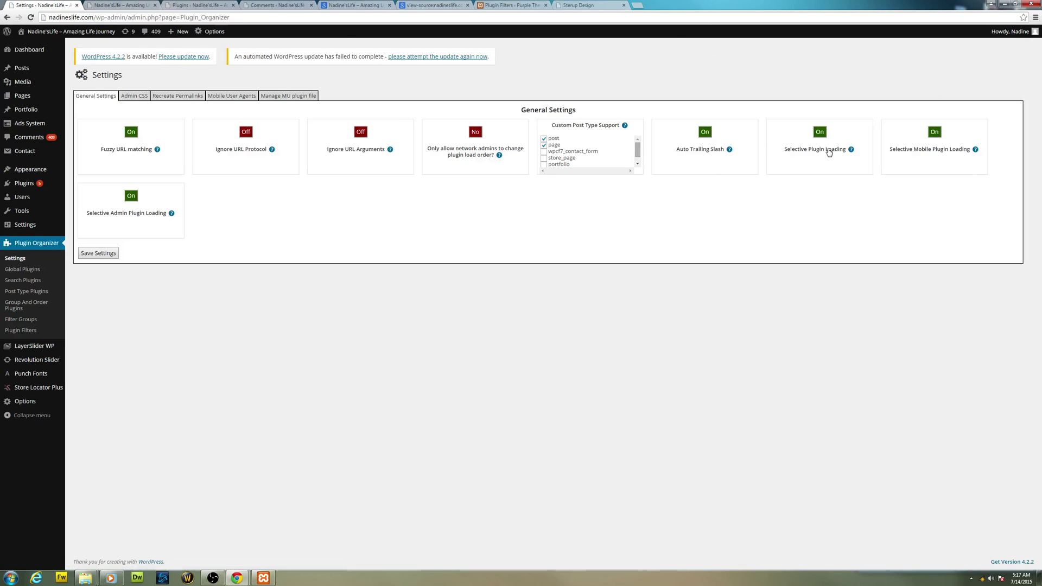
click(940, 134)
click(92, 254)
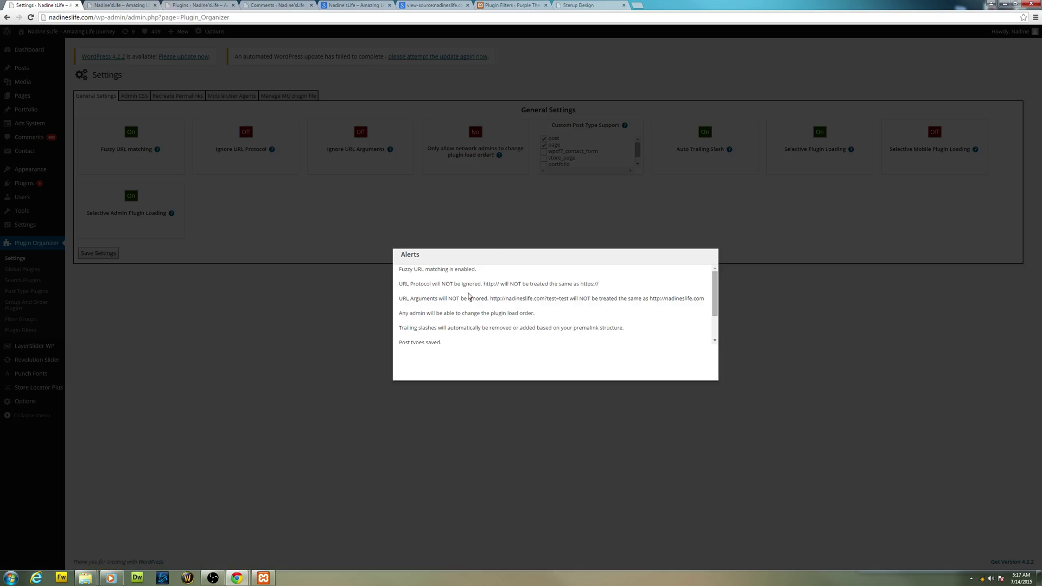
click(313, 328)
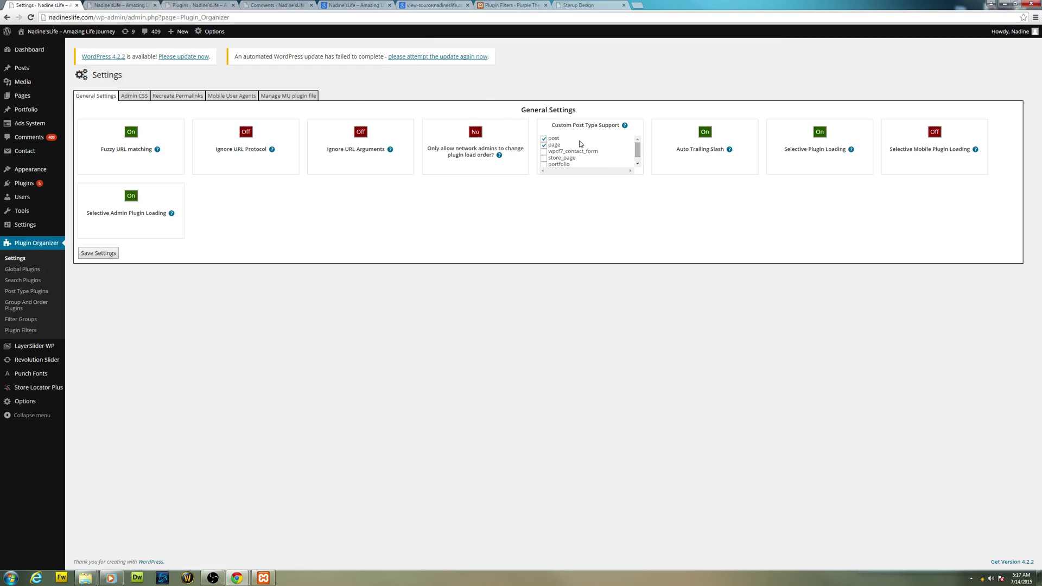
- Open the Global Plugins list, then switch to the live site's home page tab
click(32, 269)
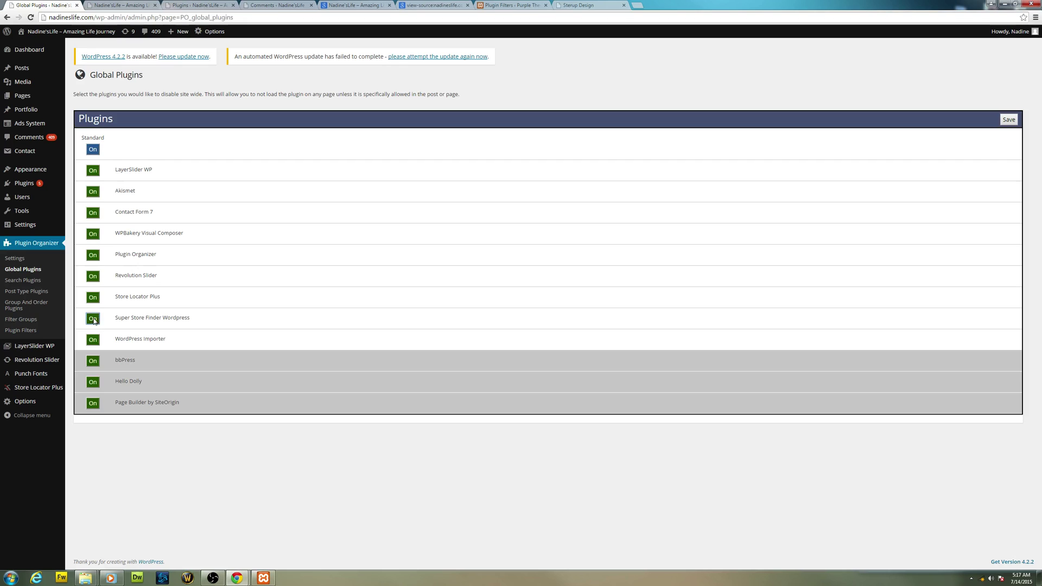
click(120, 5)
click(184, 4)
click(265, 5)
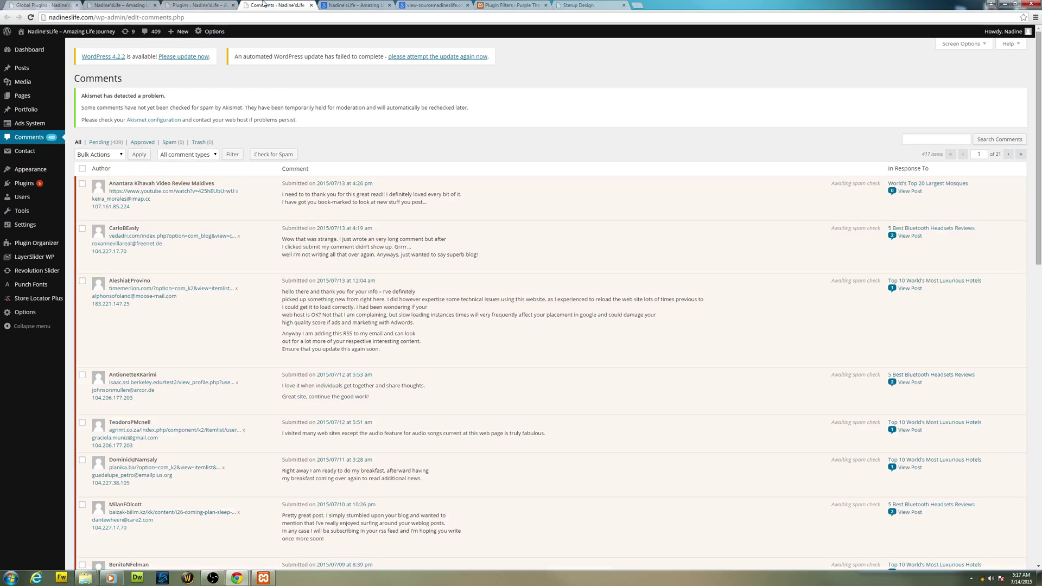
click(348, 5)
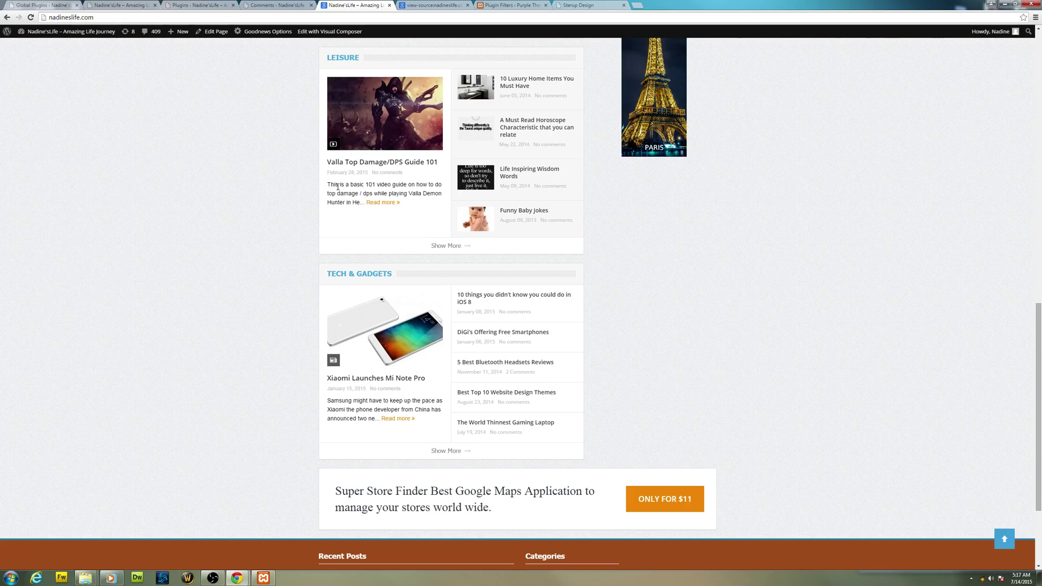
- View the Life Inspiring Wisdom Words post, then return to the Global Plugins tab
click(477, 177)
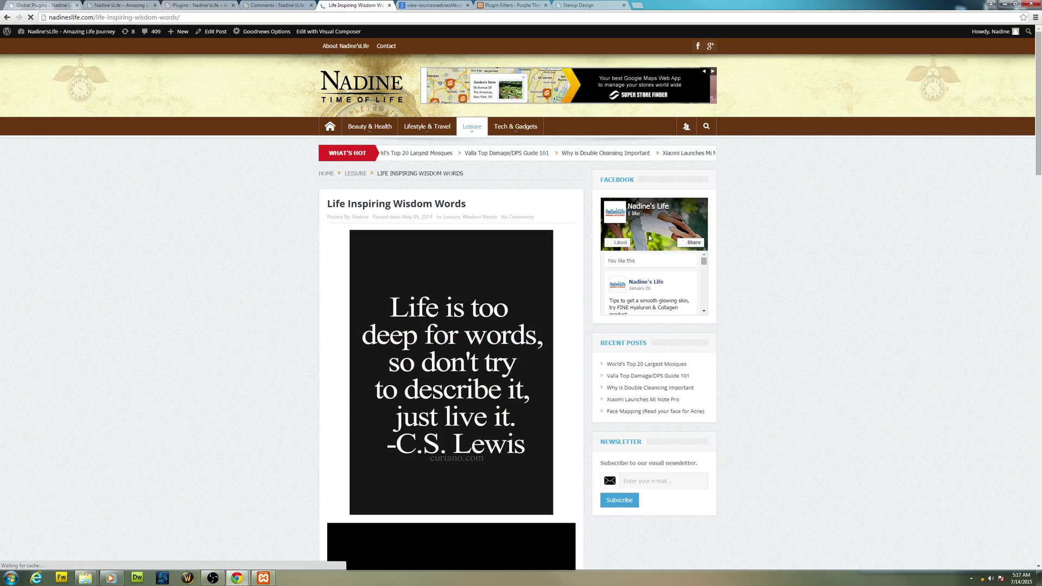
scroll(809, 296, down, 8)
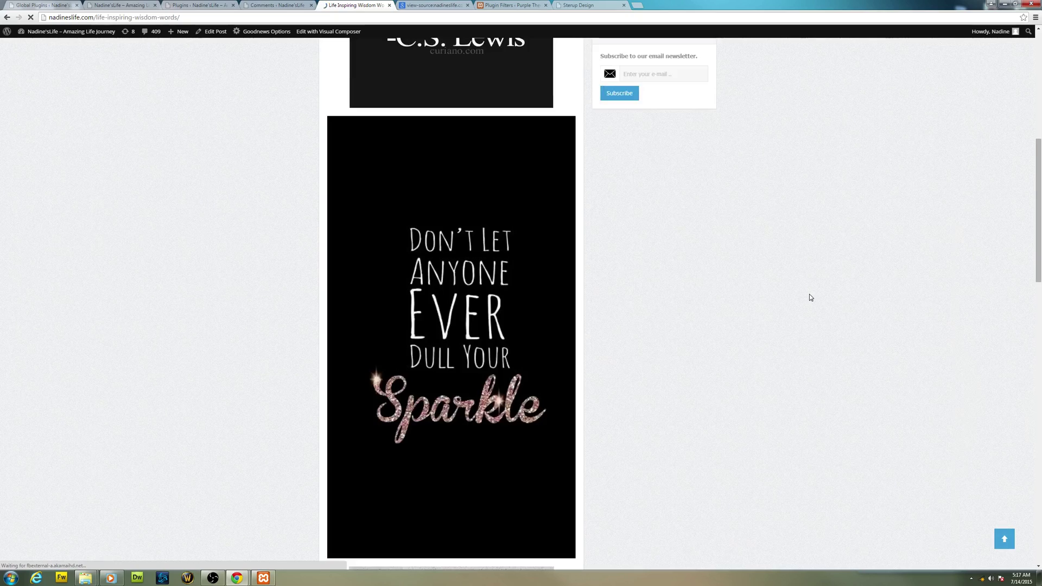
scroll(809, 294, up, 8)
click(119, 5)
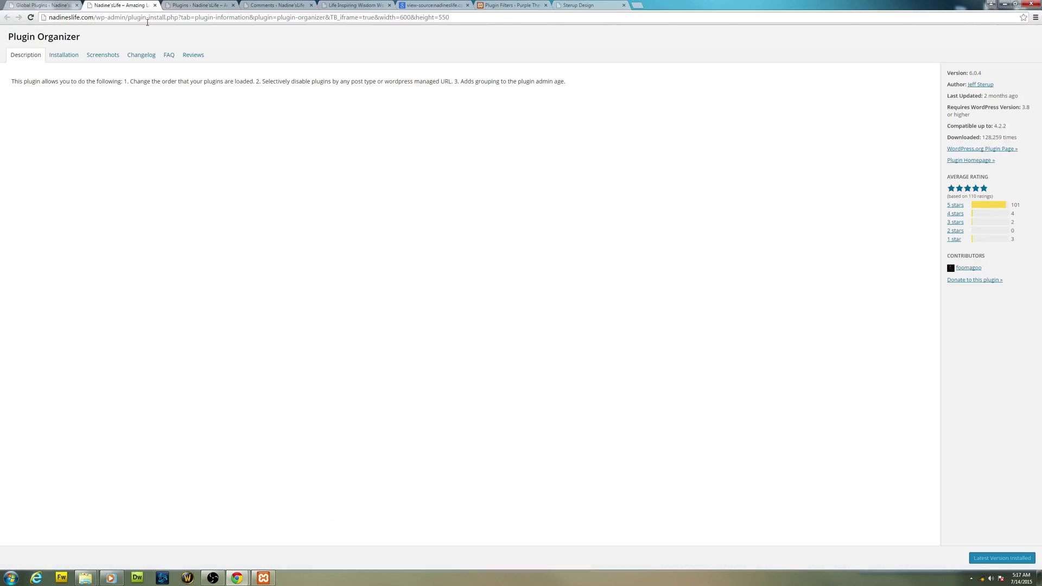
click(44, 4)
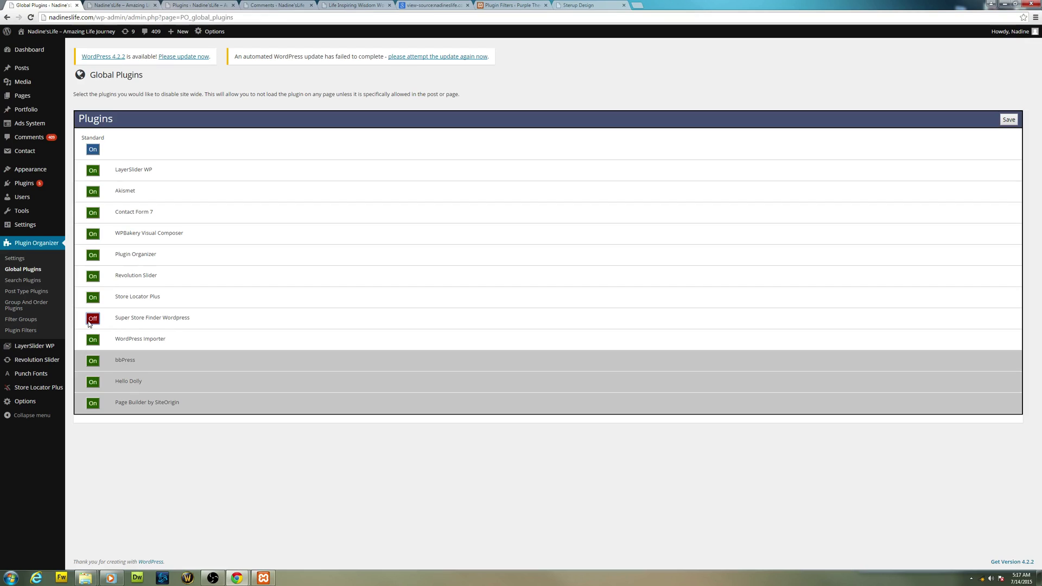
- Open Plugin Organizer's Search Plugins list, where Super Store Finder Wordpress is Off
click(39, 281)
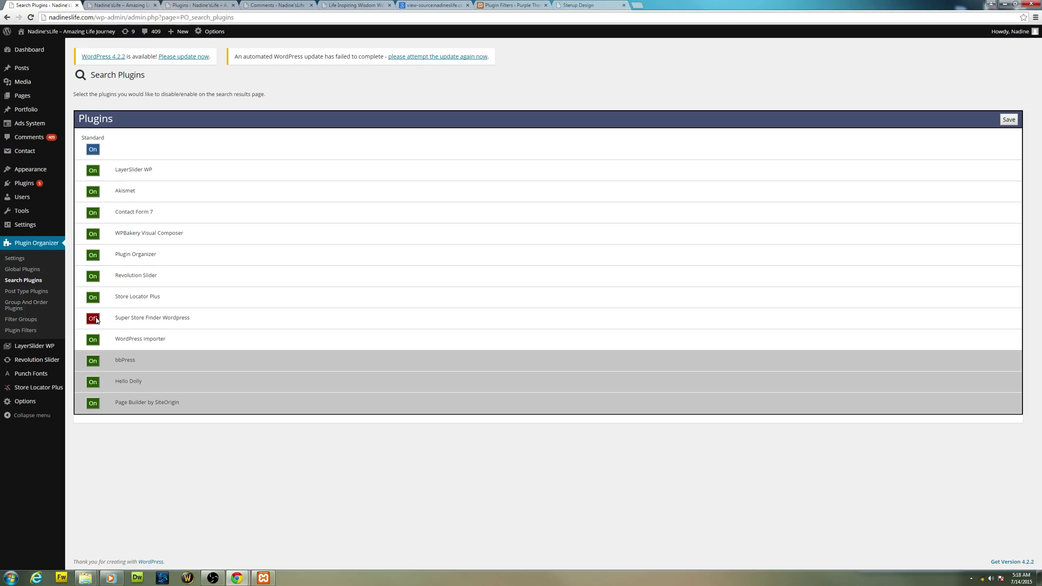
- In Post Type Plugins, pick 'post', switch Super Store Finder Wordpress Off, and save
click(37, 295)
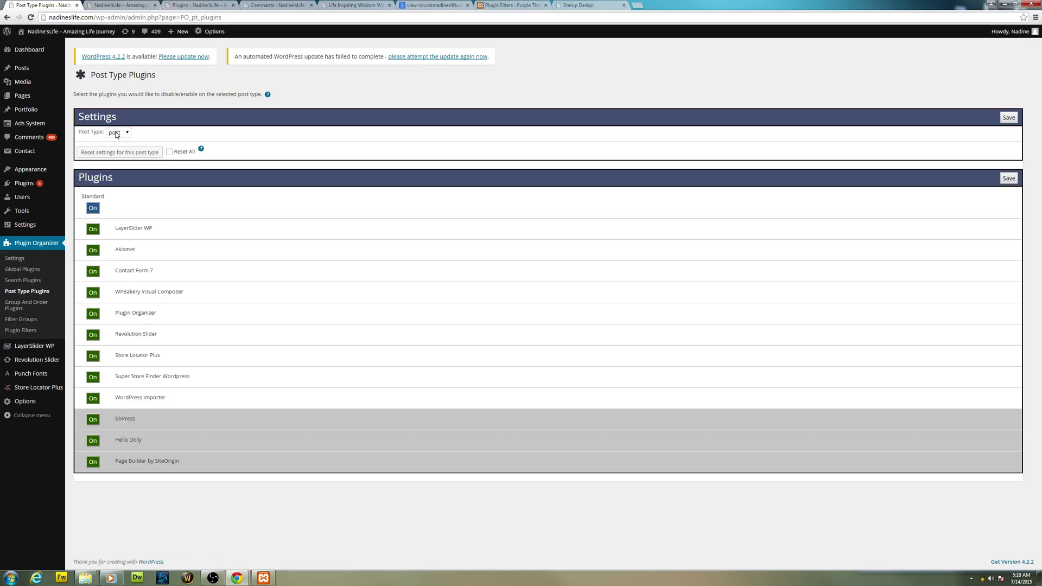
click(117, 134)
click(93, 380)
click(95, 380)
click(1011, 178)
- Switch Store Locator Plus Off in Global Plugins and save
click(32, 273)
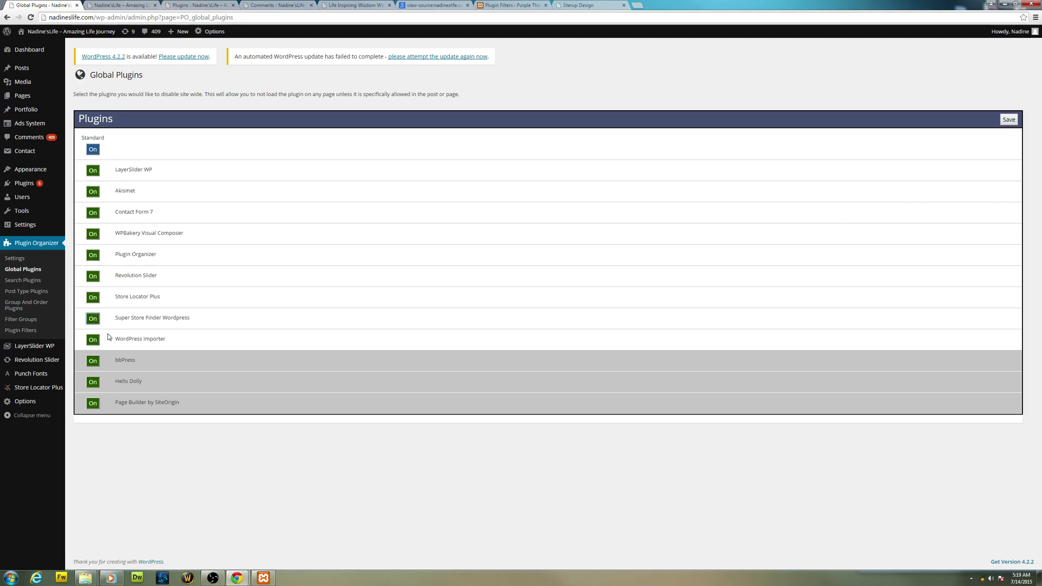
click(97, 300)
click(1009, 120)
- Save the Post Type Plugins settings for posts with Store Locator Plus off
click(36, 292)
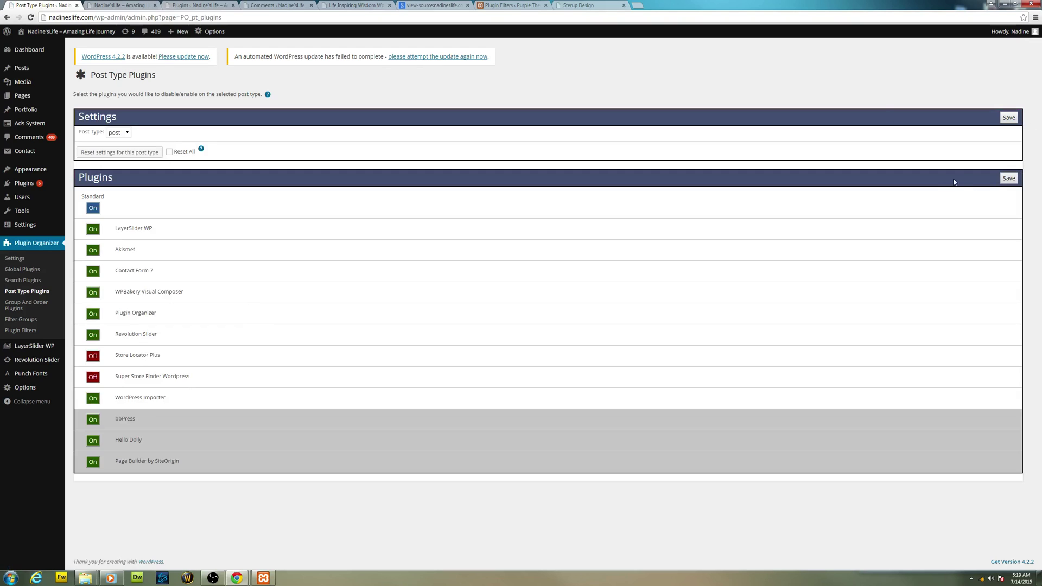
mouse_move(63, 67)
click(1008, 178)
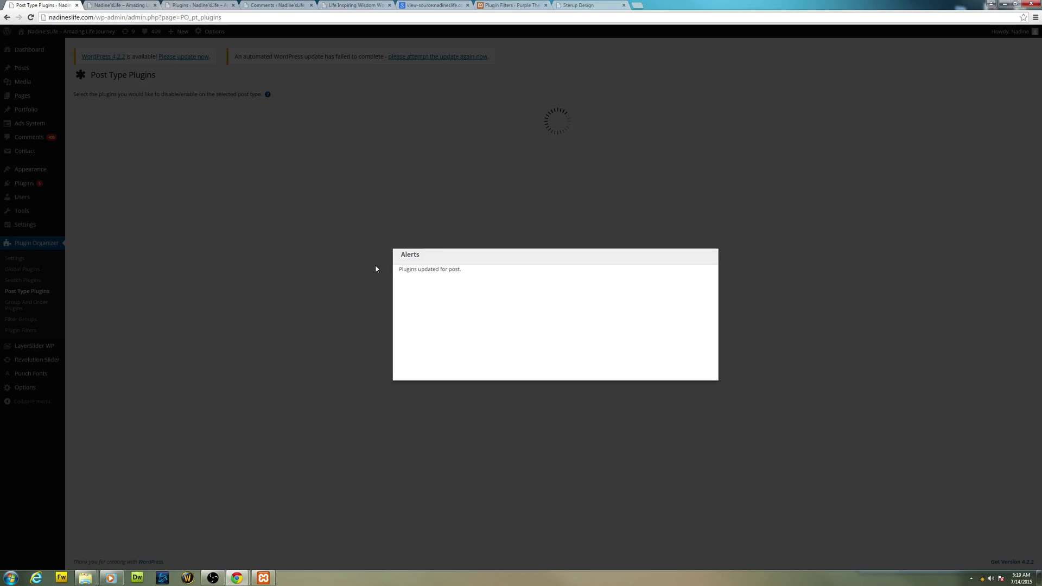
- Search the Pages list for 'find a store'
click(263, 161)
mouse_move(36, 110)
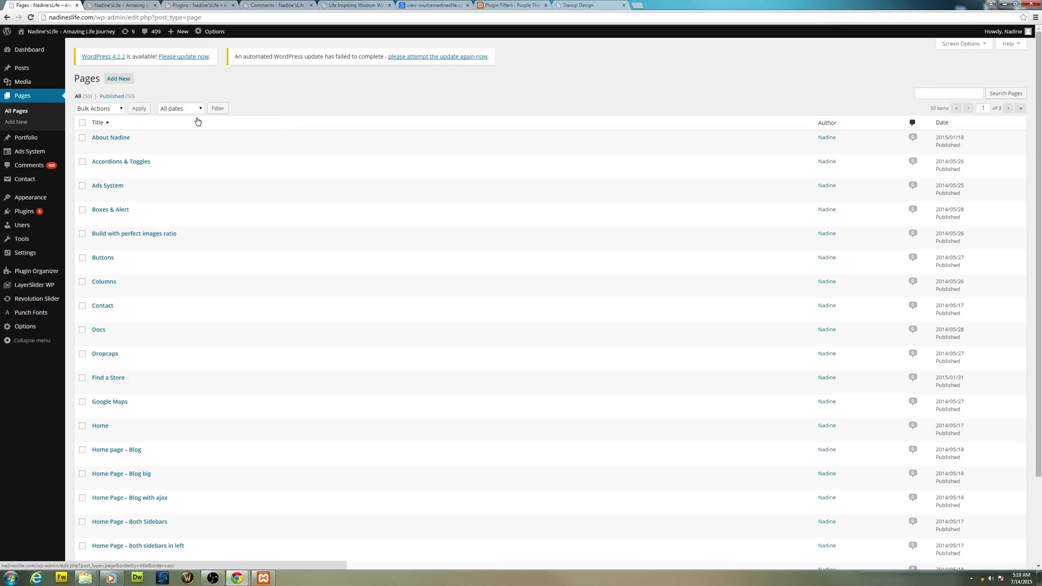
click(974, 94)
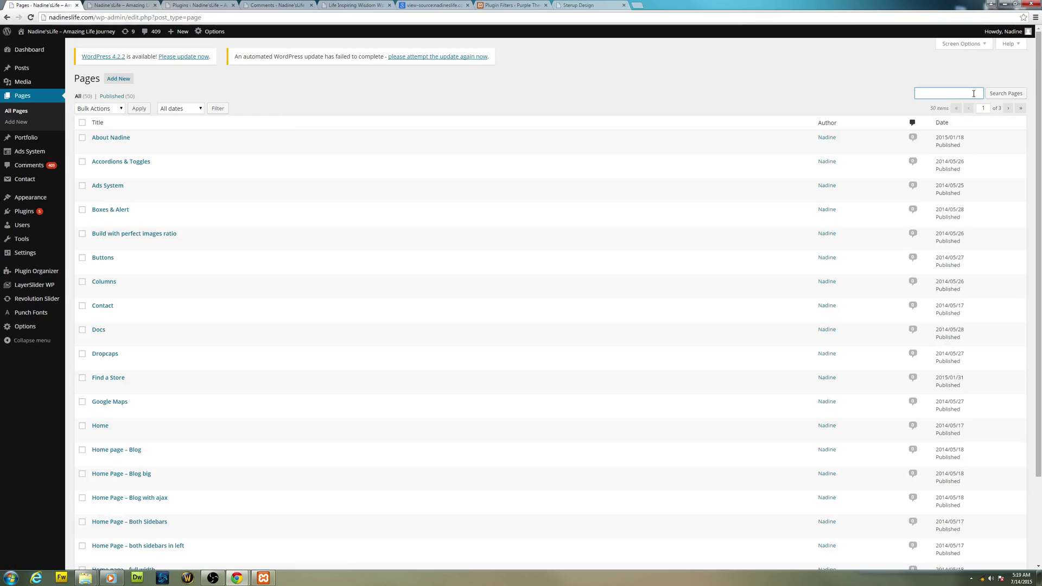
text(find)
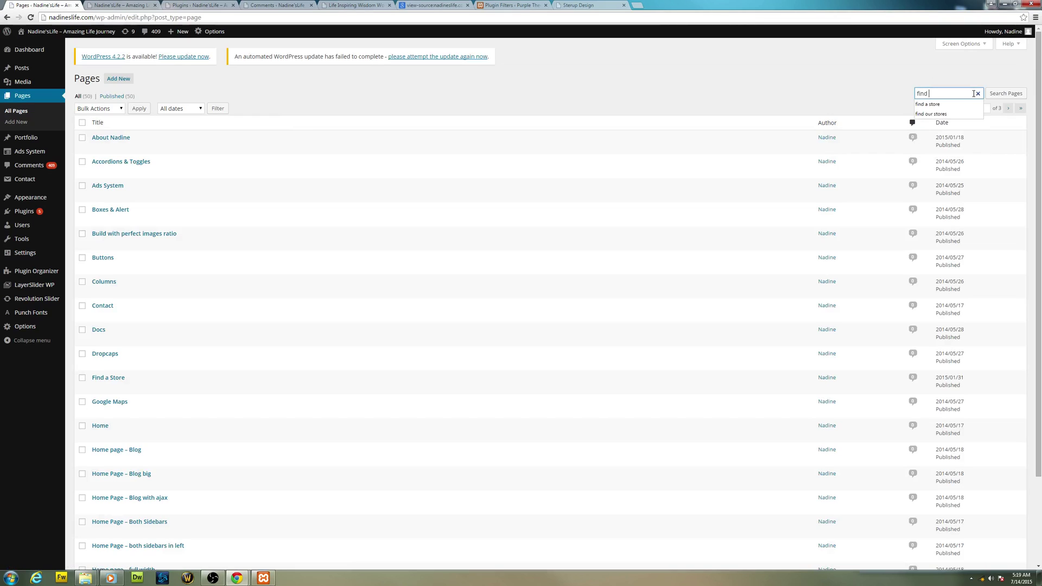
key(Down)
key(Return)
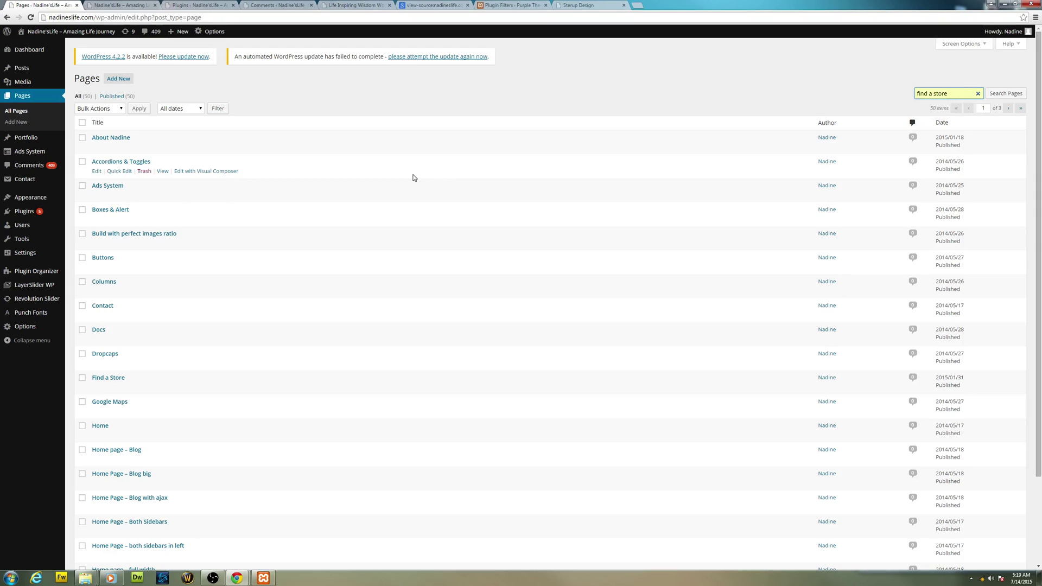
click(1007, 94)
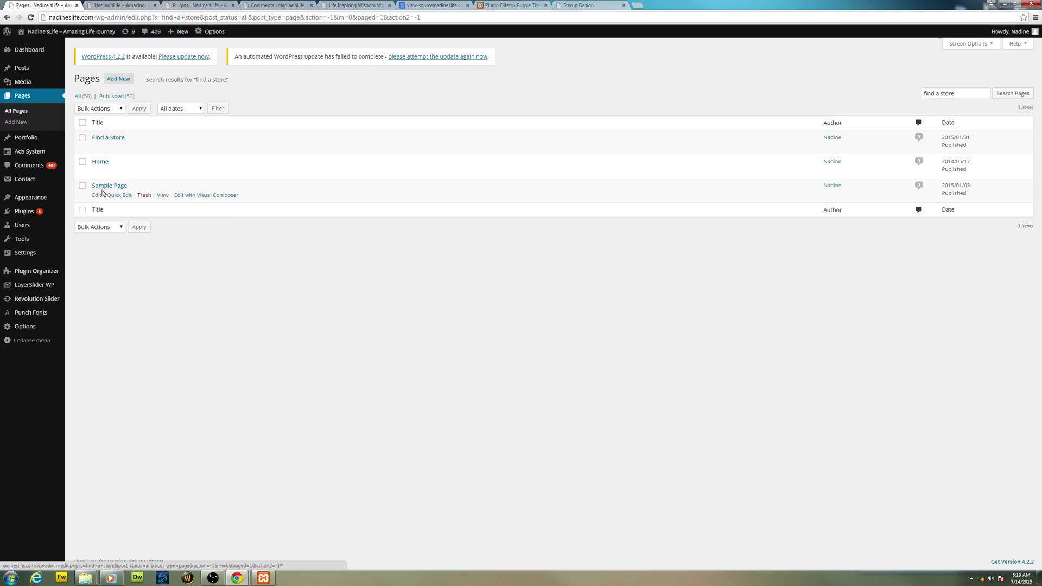
- Edit the Find a Store page and check Plugin Organizer's post type settings link, then go back
click(96, 147)
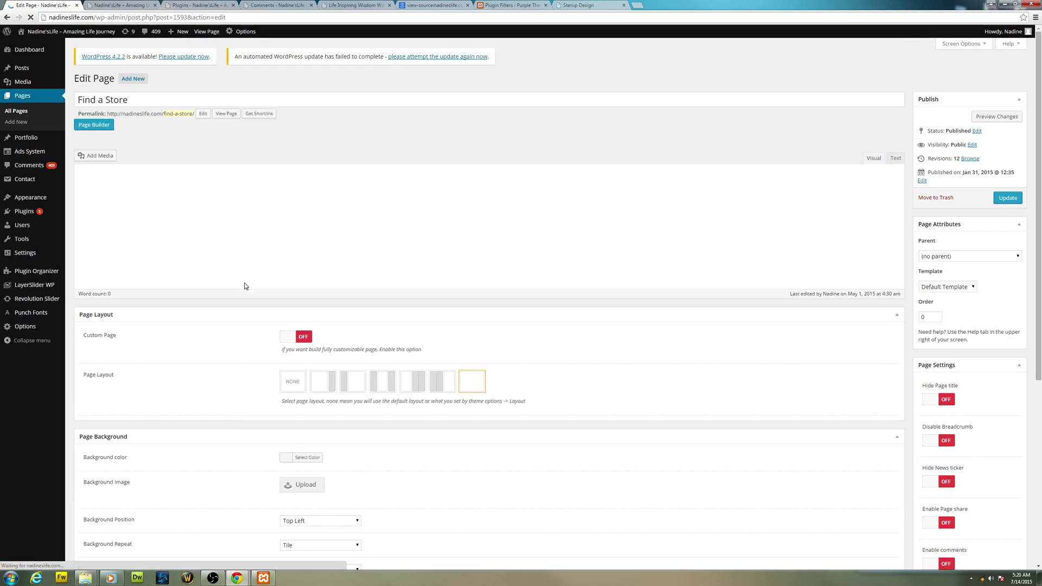
scroll(245, 286, down, 5)
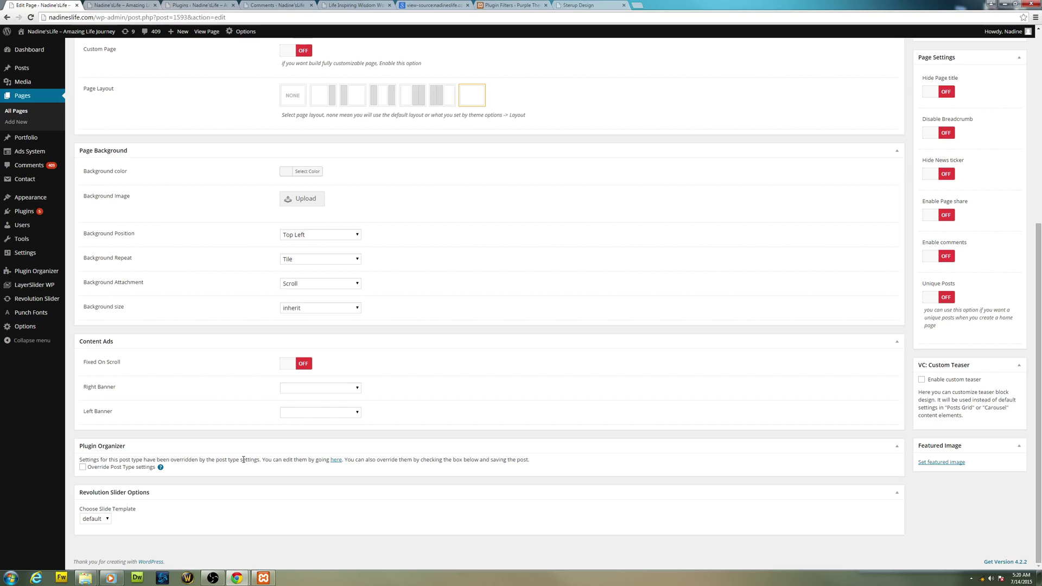
click(337, 461)
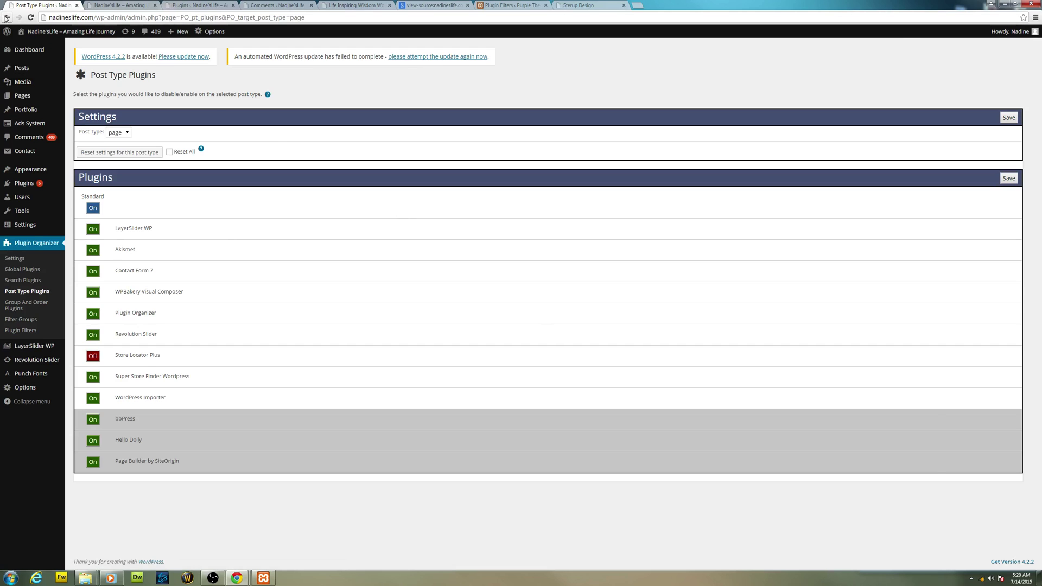
click(7, 18)
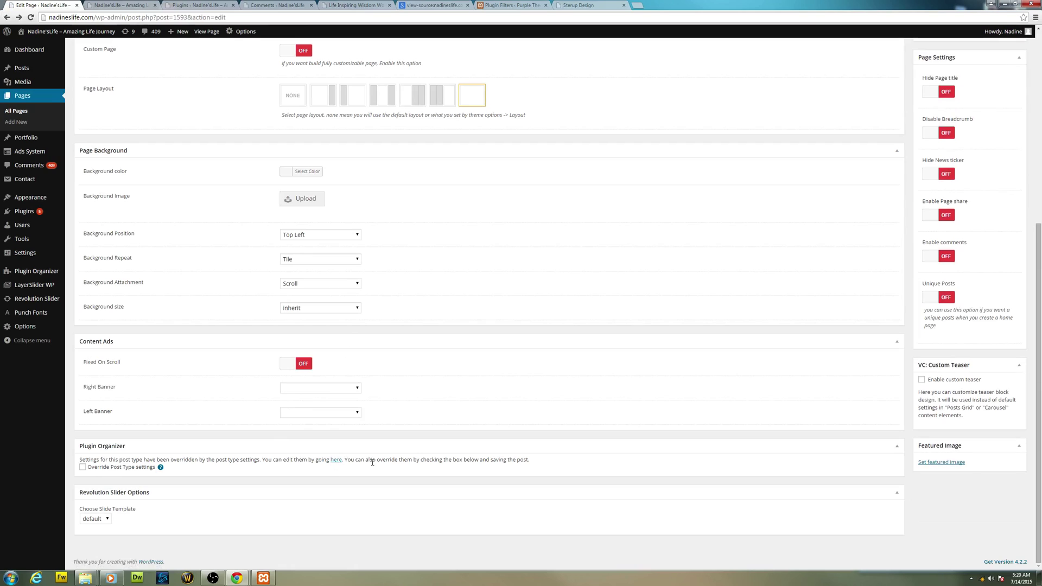
- Tick and untick Override Post Type settings, leaving it unchecked
click(83, 467)
click(84, 468)
scroll(438, 386, up, 6)
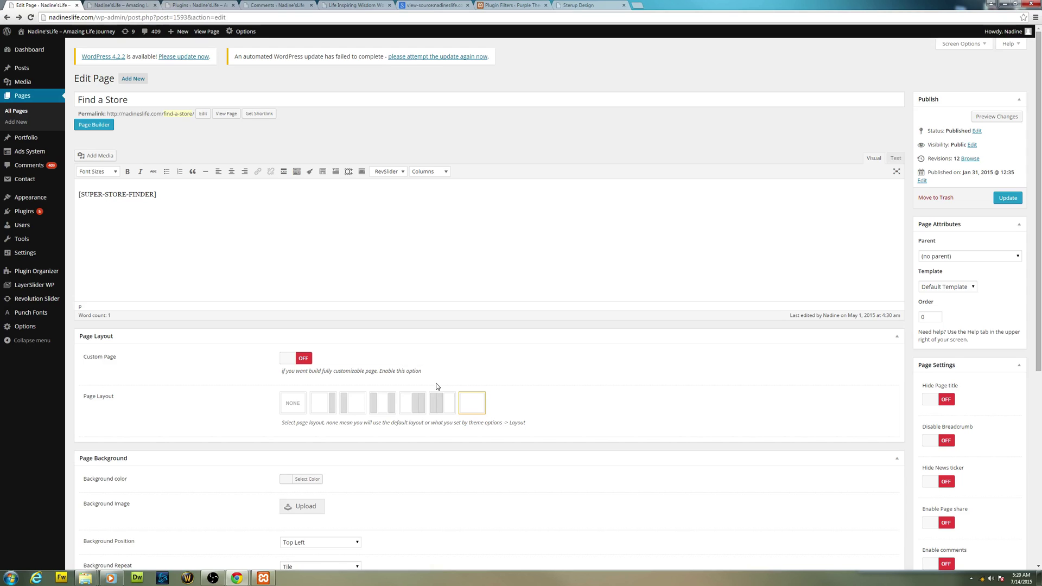
mouse_move(31, 215)
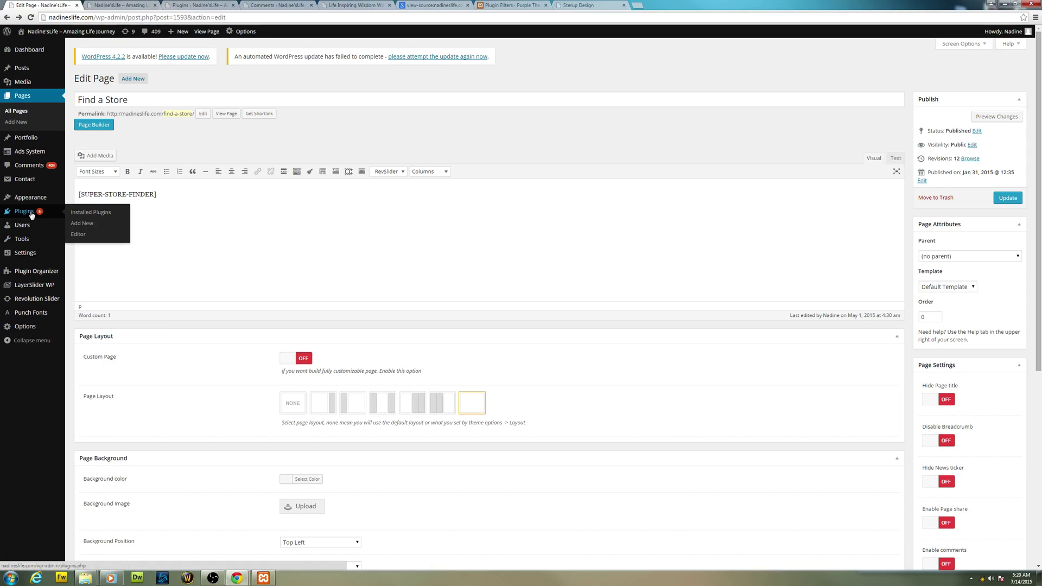
mouse_move(59, 274)
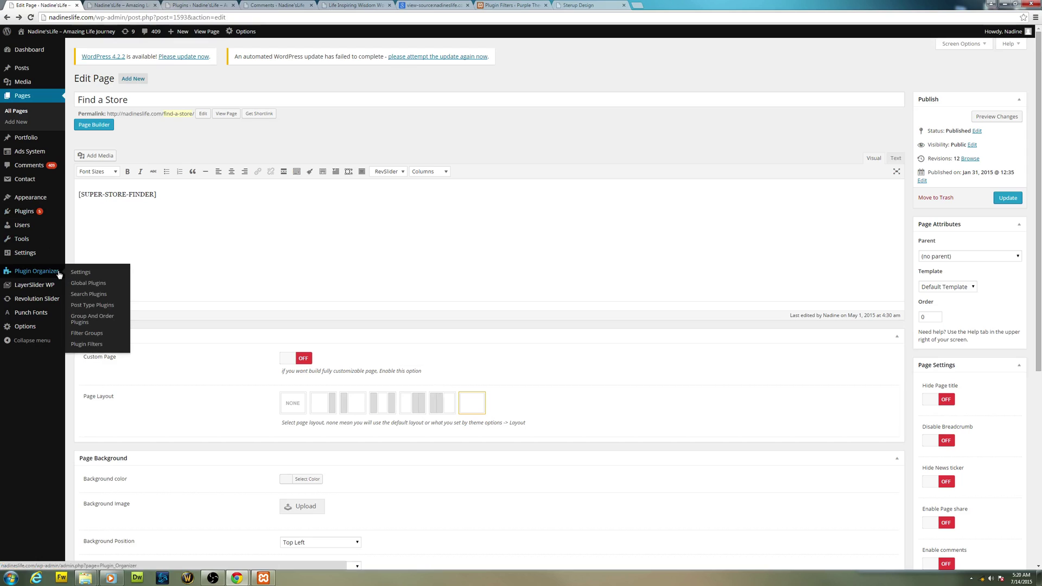
- Drag Super Store Finder Wordpress below LayerSlider WP in the load order, submit, then view Filter Groups
click(111, 319)
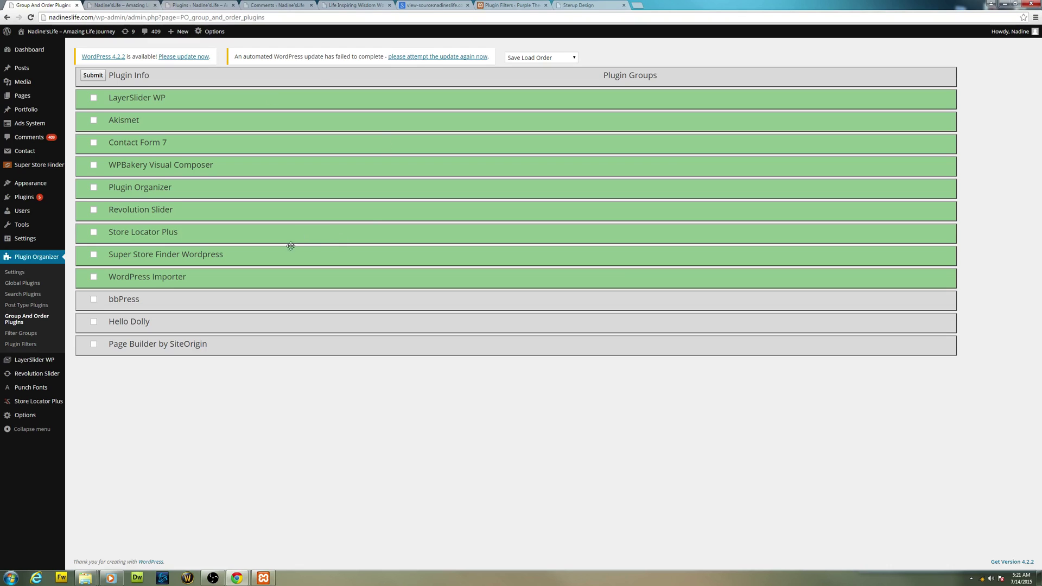
drag(282, 254, 307, 97)
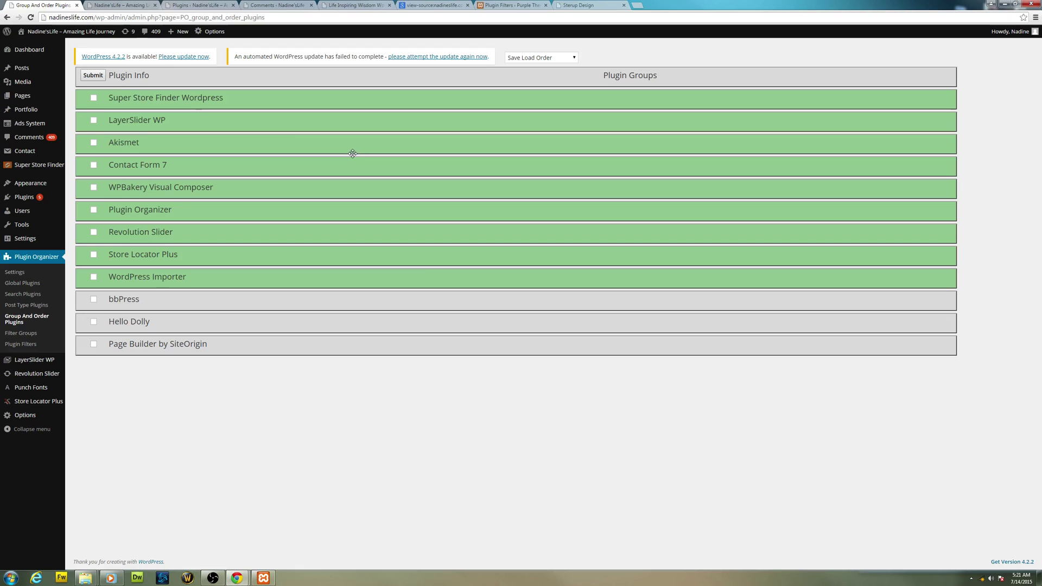
drag(263, 99, 262, 123)
click(101, 75)
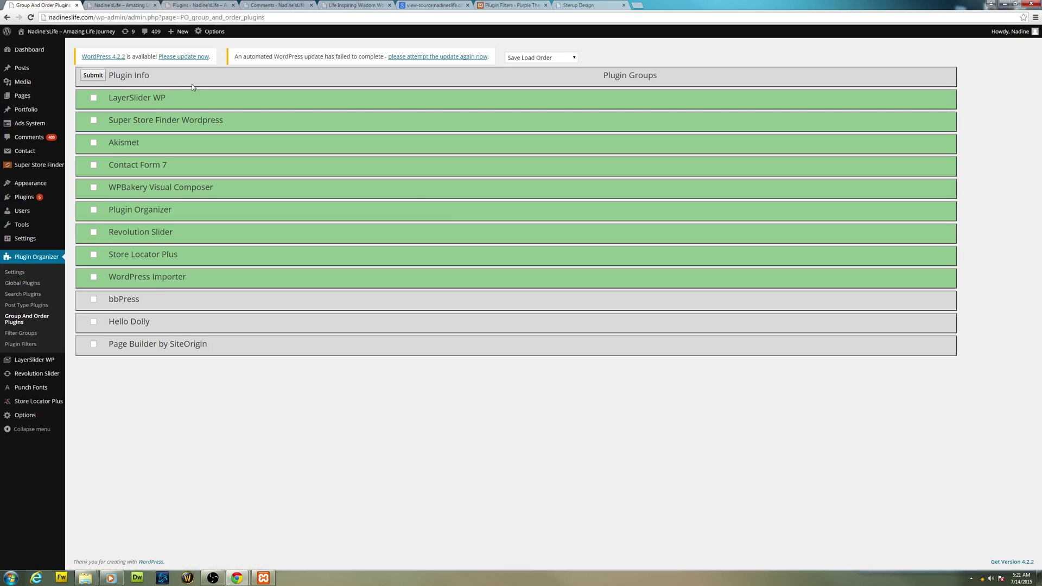
click(34, 334)
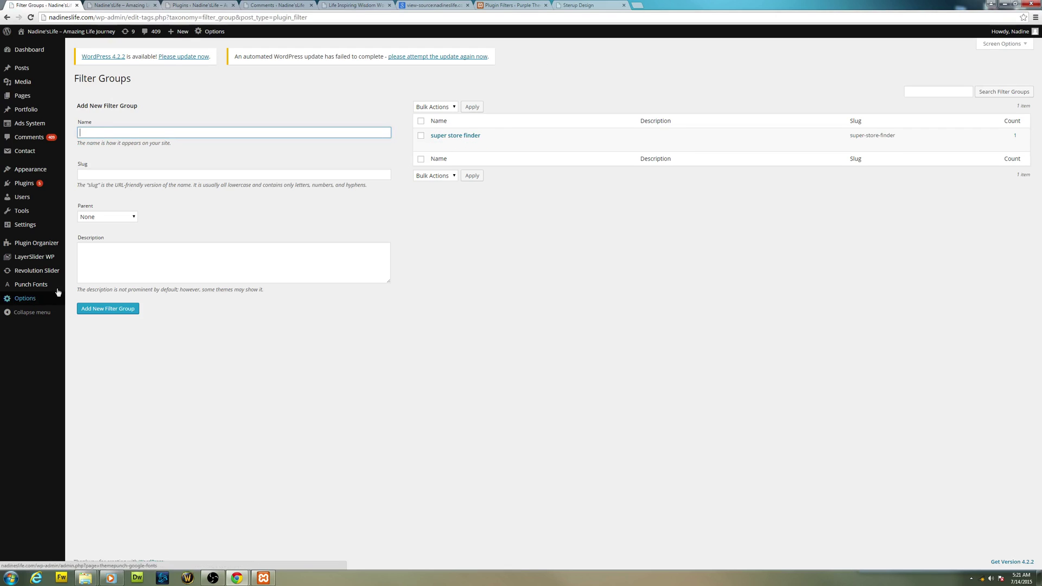
- Open the Store Locator entry under Plugin Filters for editing, showing Super Store Finder Wordpress on and the rest off
mouse_move(33, 244)
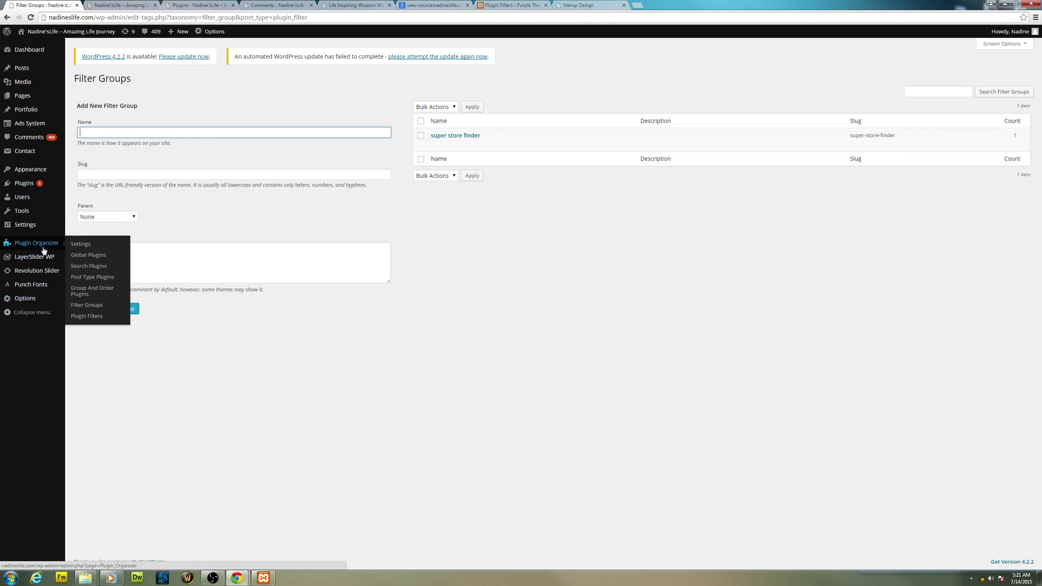
click(86, 318)
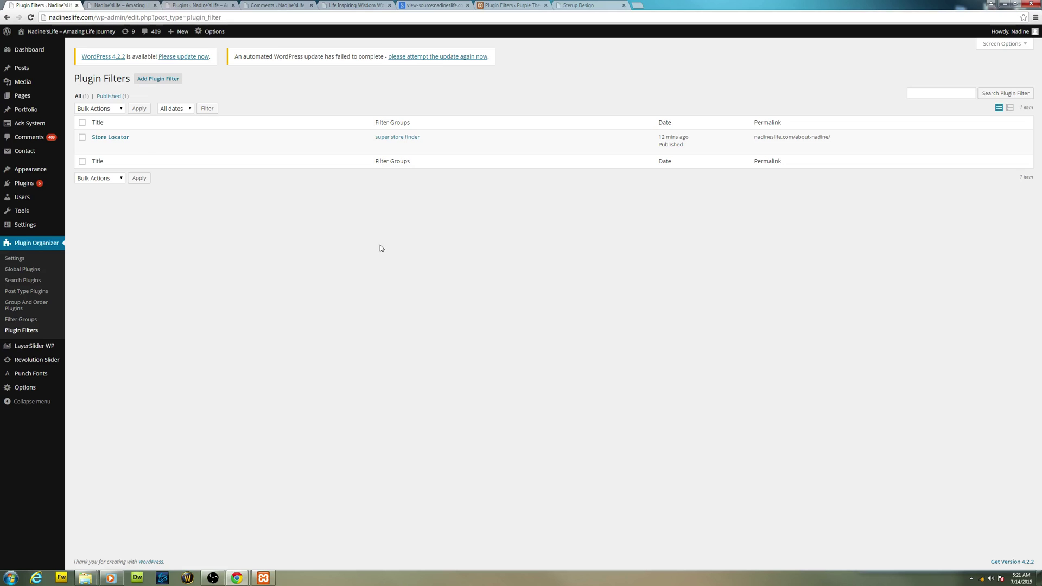
click(97, 147)
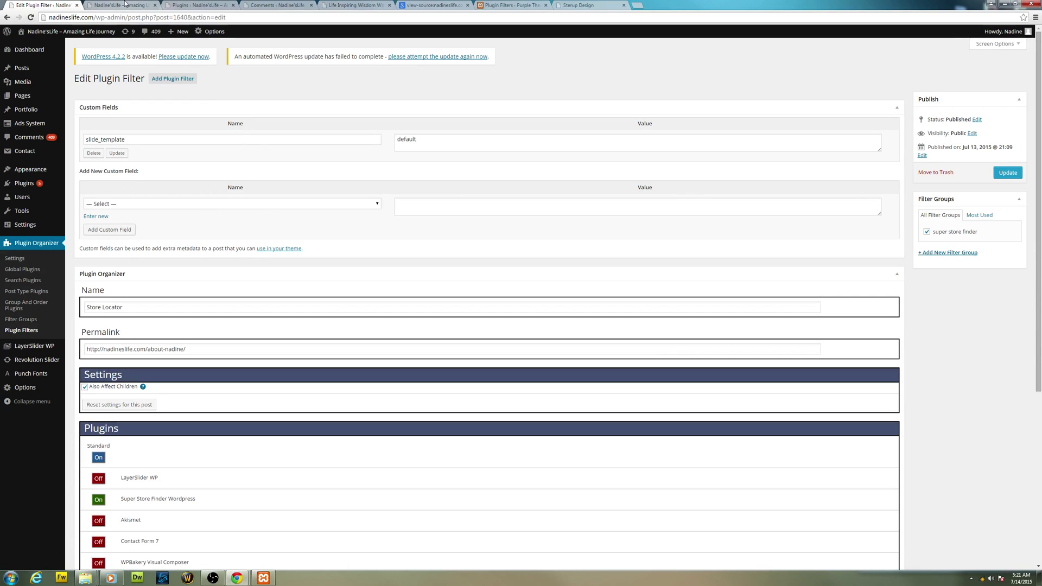
- Switch past the Plugins and Comments tabs to the 'Life Inspiring Wisdom Words' post showing the Super Store Finder banner
click(201, 5)
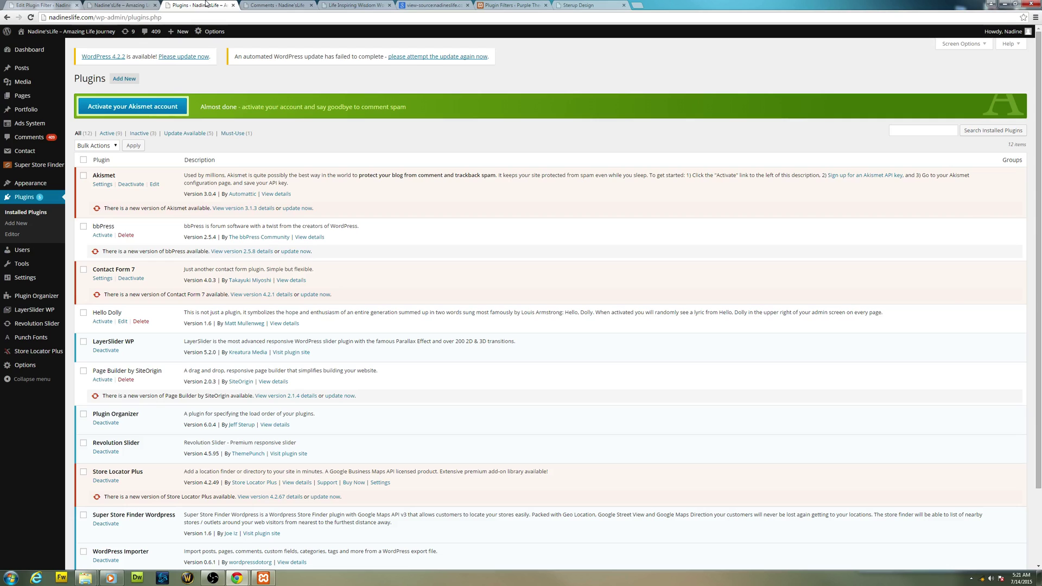
click(134, 5)
click(277, 5)
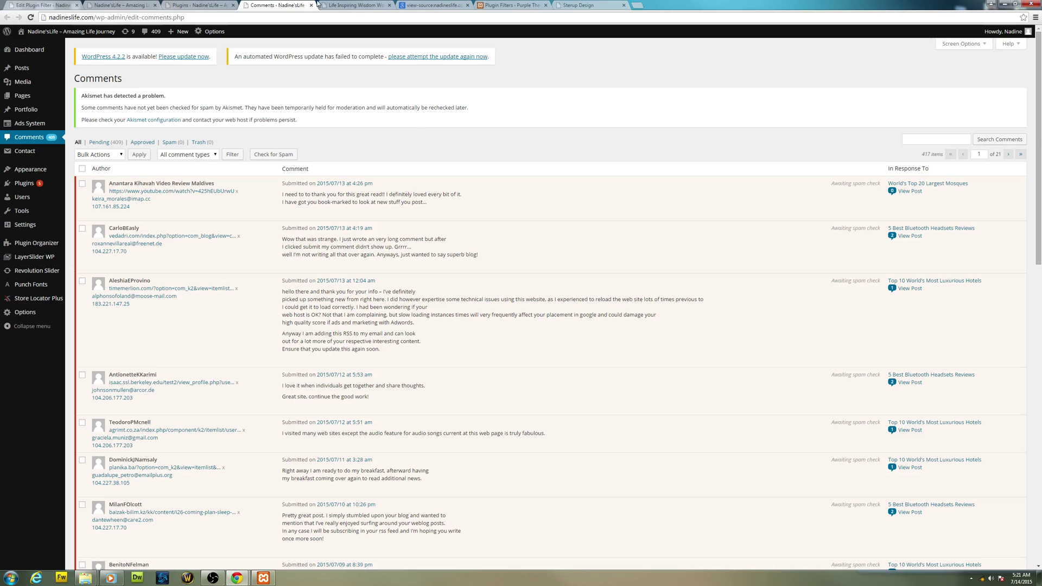
click(351, 4)
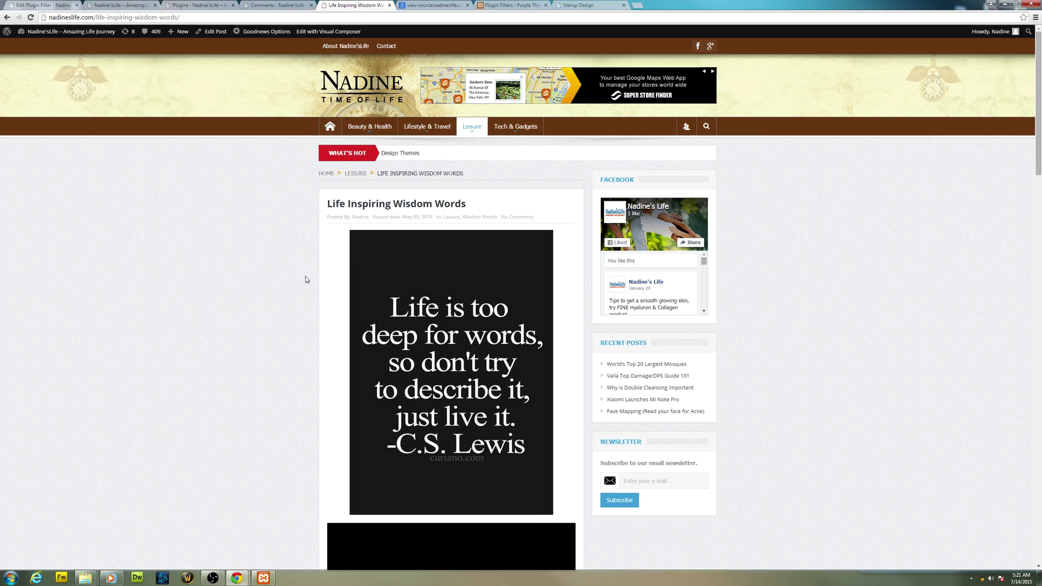